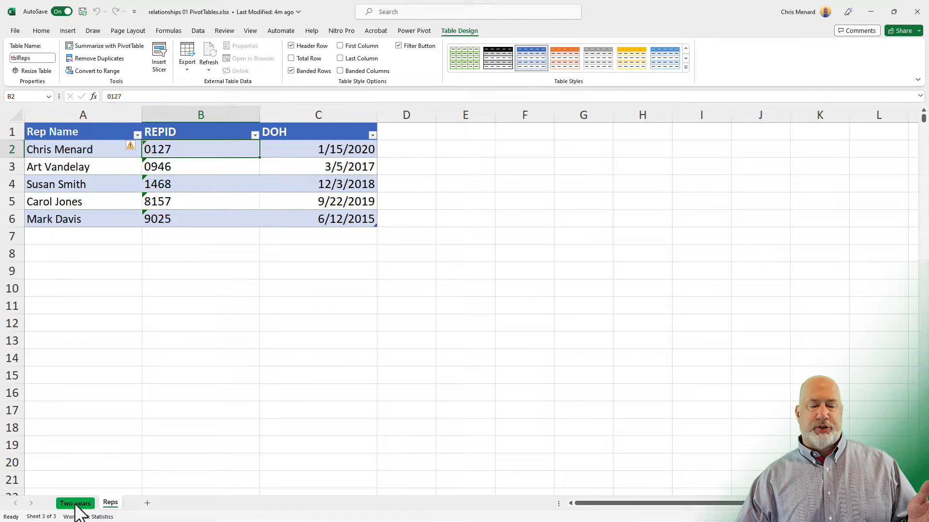
Compare the REPID columns in the tables on the Two years and Reps sheets.
left_click(76, 506)
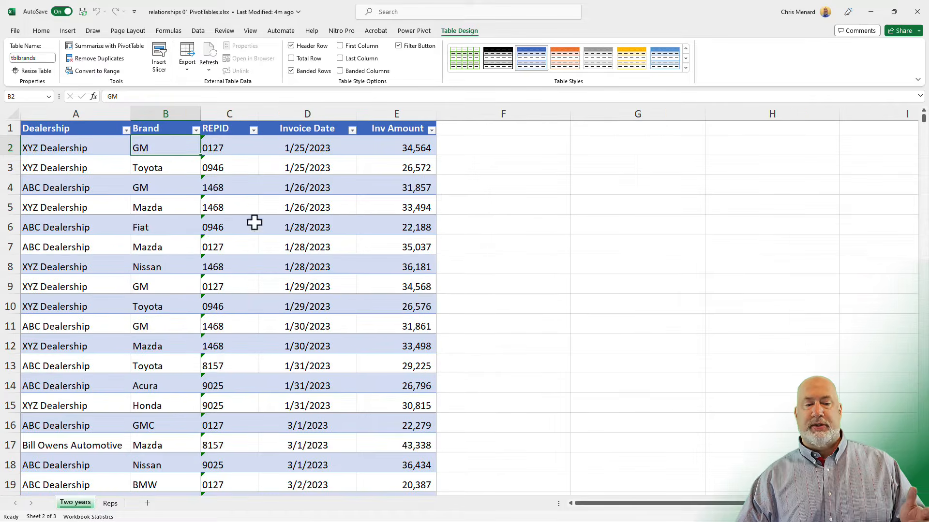
left_click(247, 165)
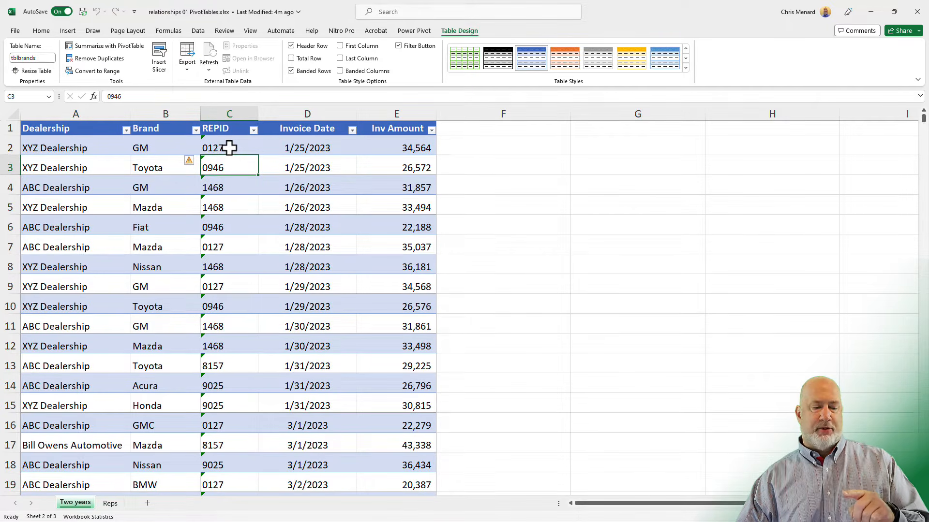
left_click(110, 504)
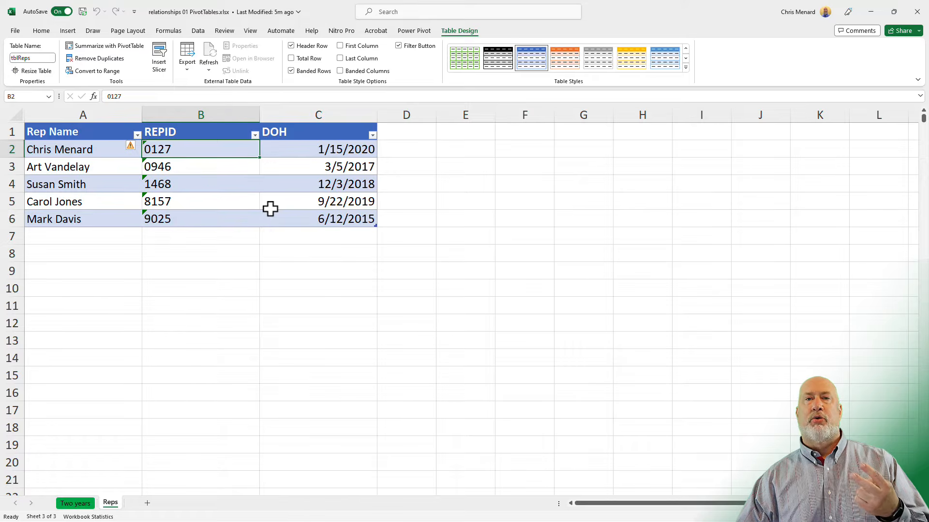
left_click(78, 505)
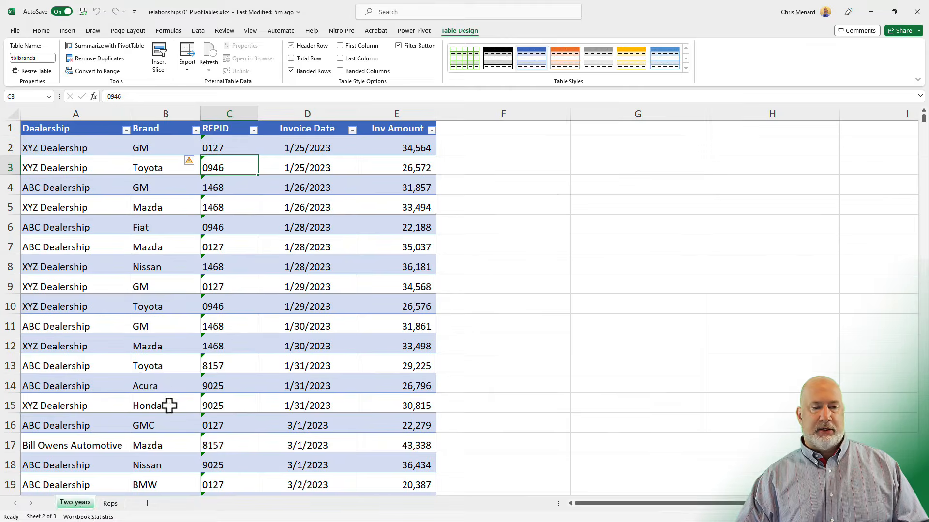
left_click(227, 212)
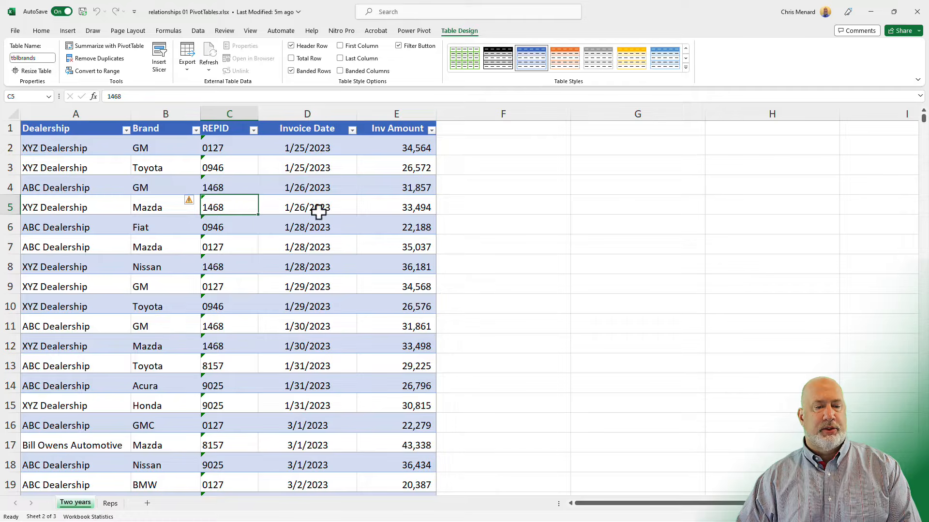
Insert a column before Invoice Date in the Two years table and head it Rep Name.
left_click(286, 115)
right_click(286, 116)
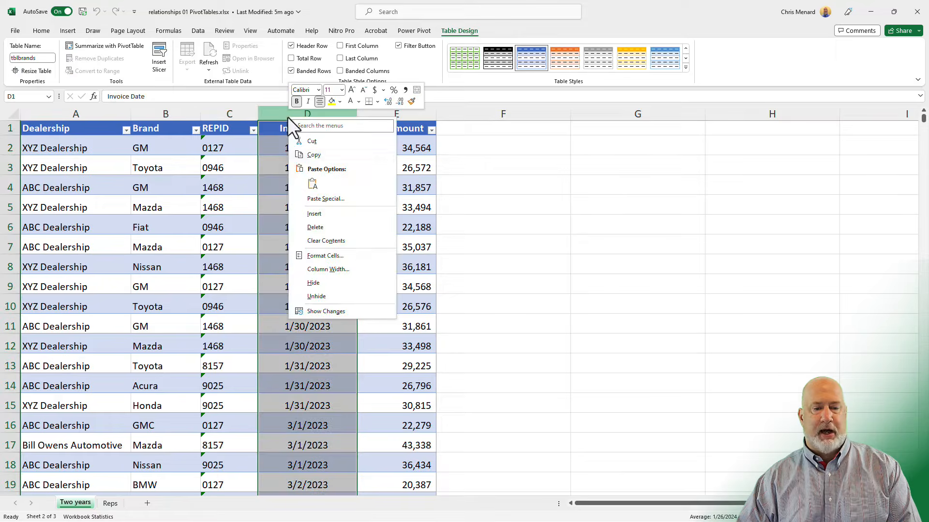
left_click(301, 213)
left_click(289, 130)
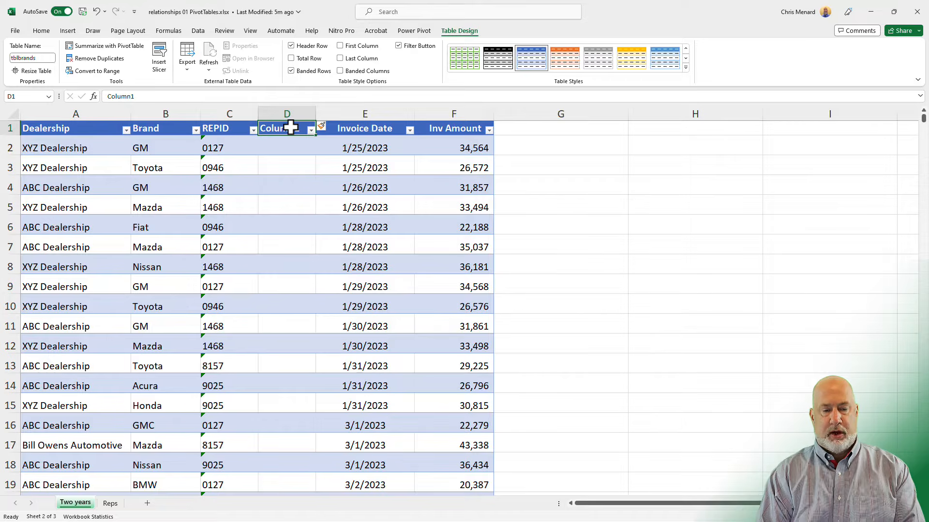
type("Rep")
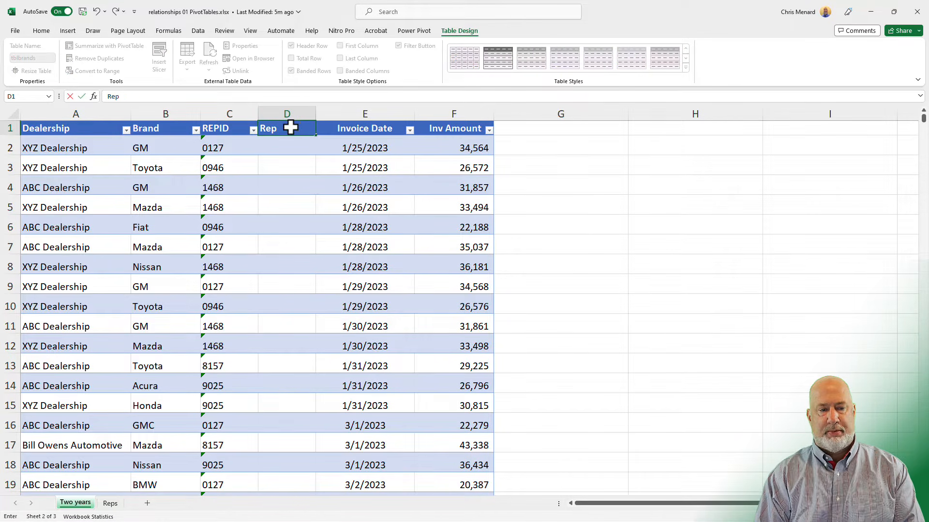
type(" Name")
key("Return")
type("=xl")
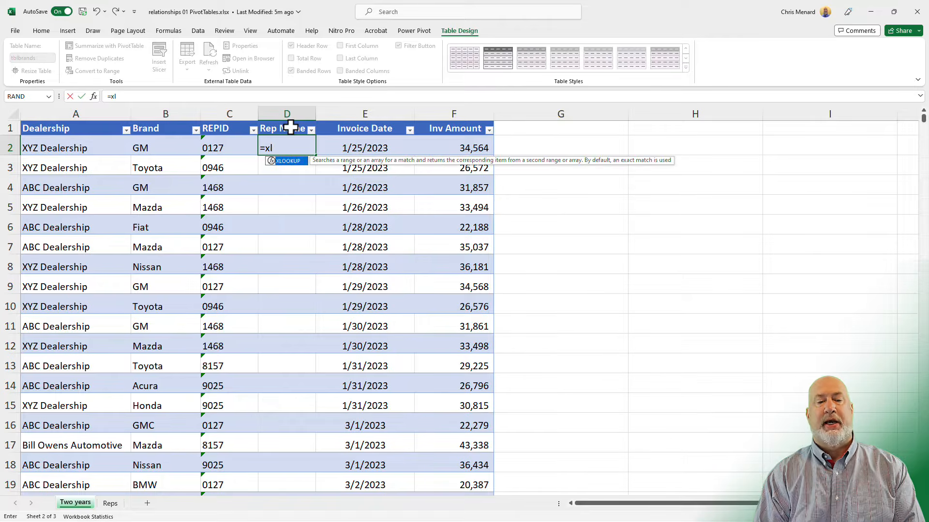
key("Tab")
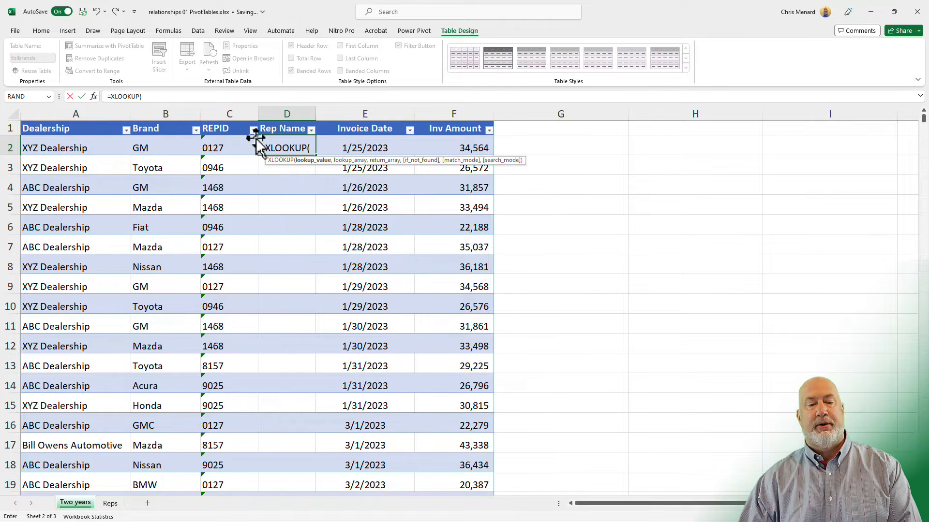
left_click(218, 151)
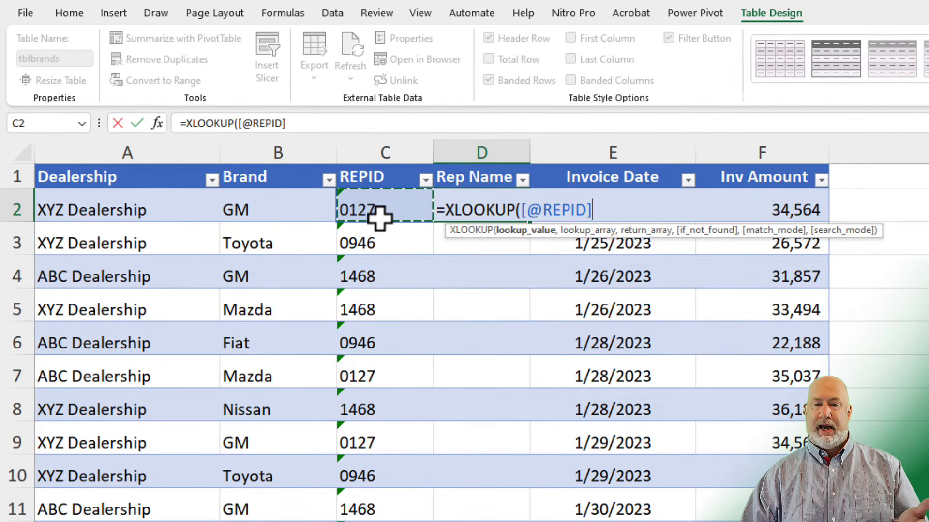
type(",")
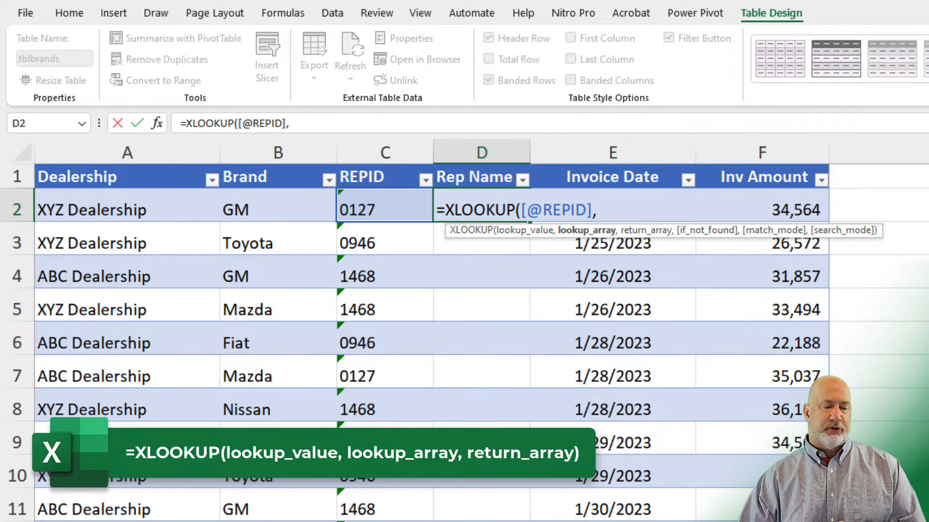
key("ctrl+Page_Down")
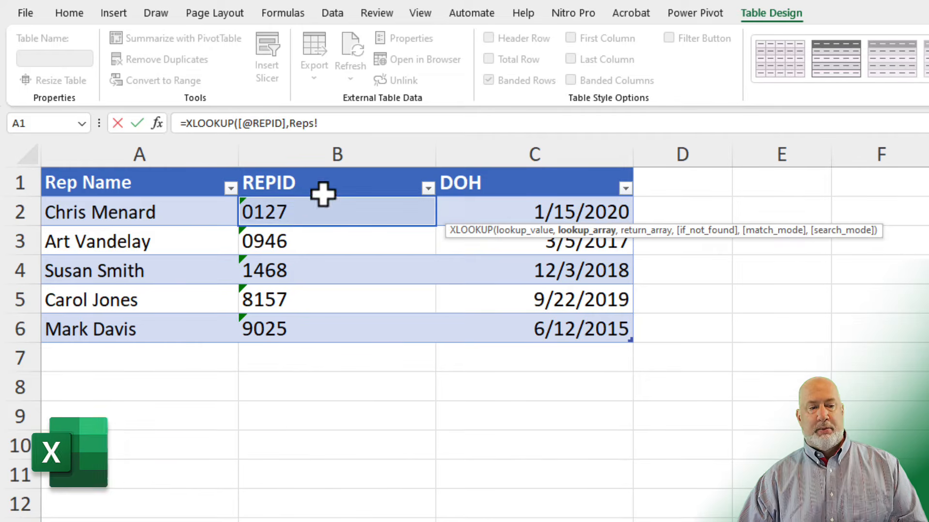
left_click(324, 167)
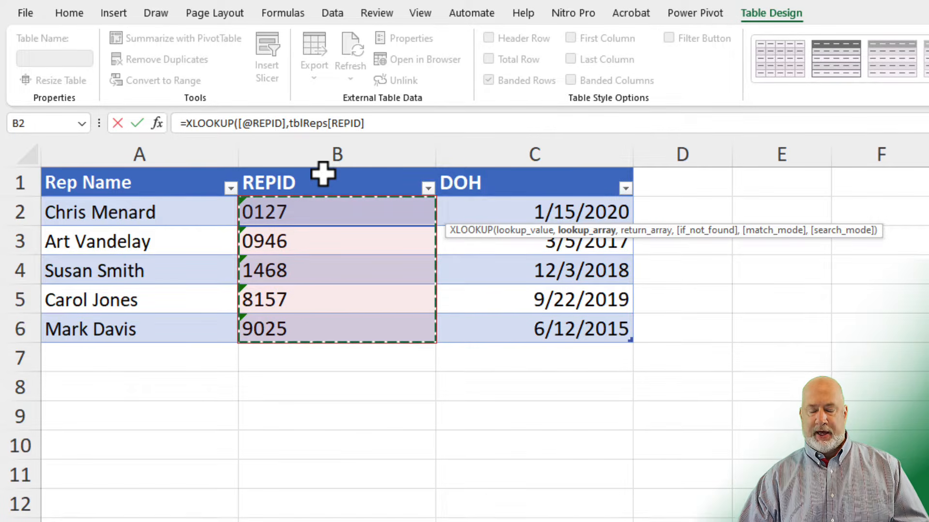
type(",")
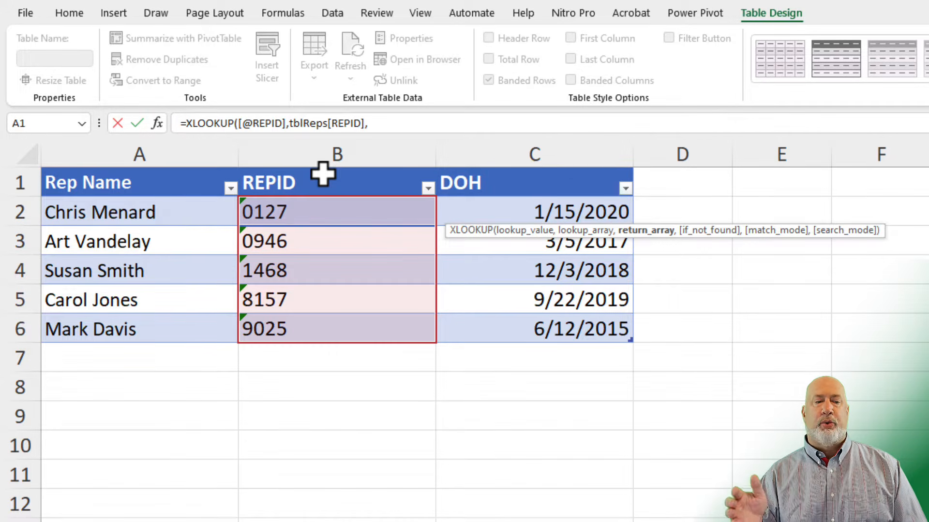
left_click(145, 166)
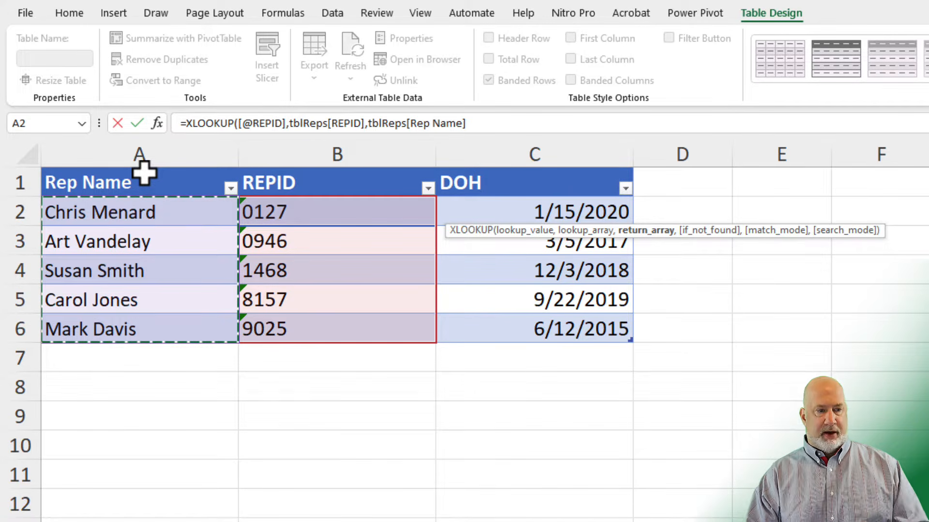
key("Return")
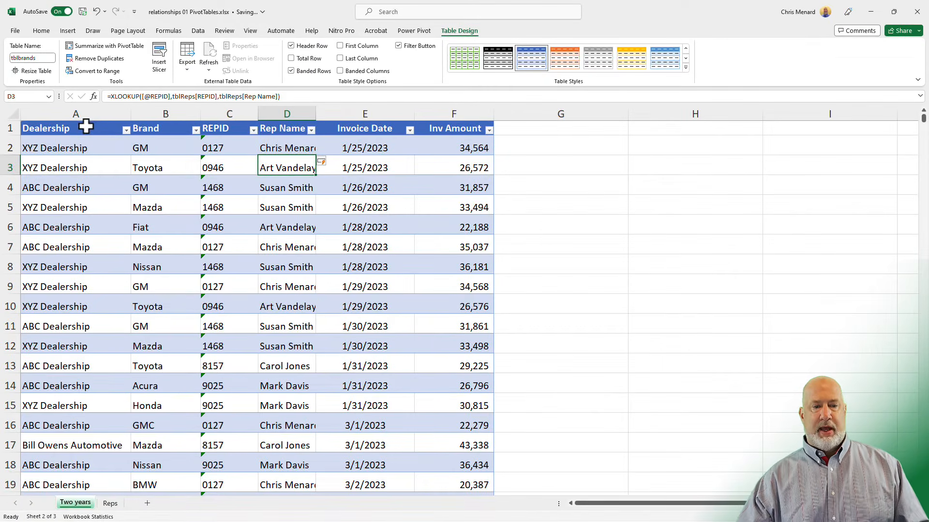
left_click_drag(316, 114, 342, 114)
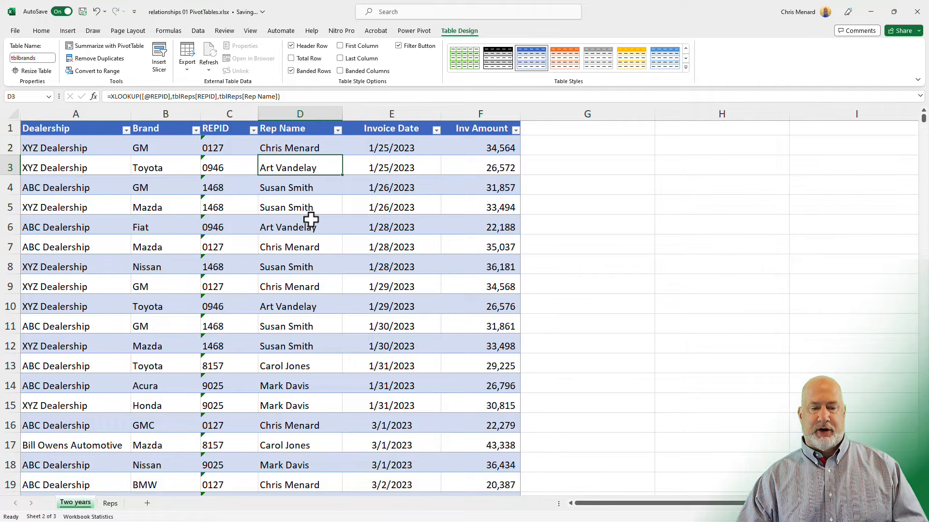
Check the looked-up Rep Name column from its last row to its first and compare it with the Reps sheet.
double_click(317, 175)
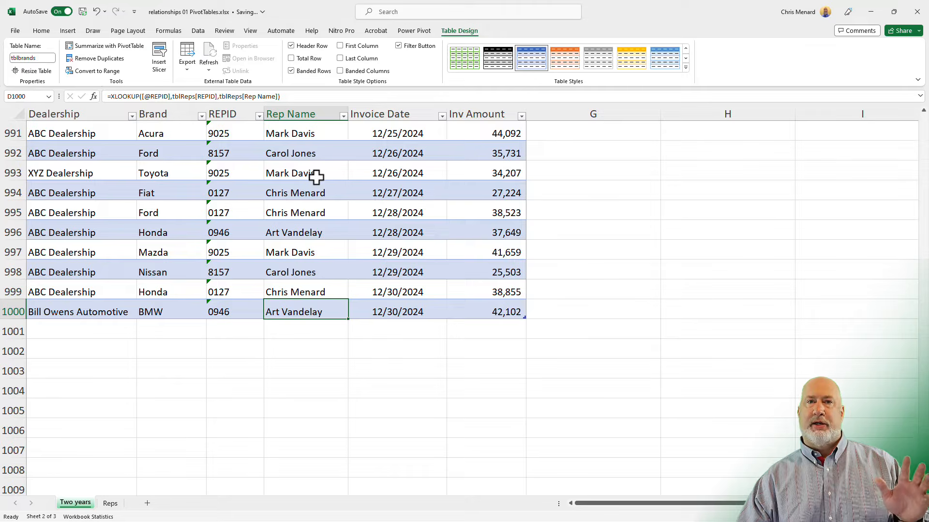
double_click(338, 300)
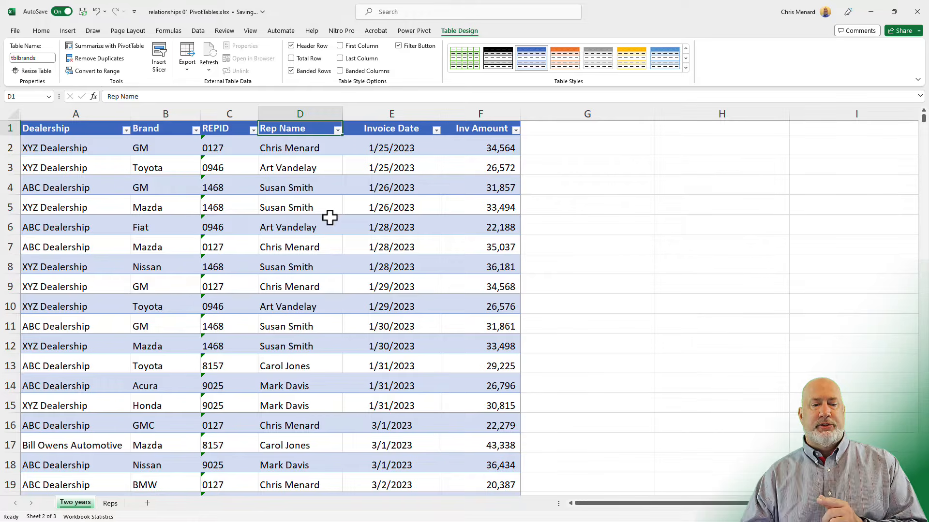
left_click(311, 148)
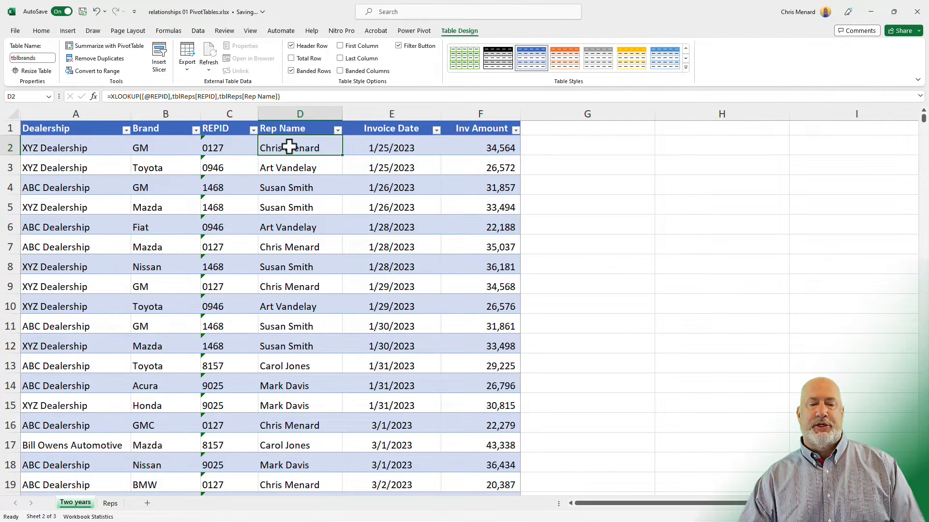
left_click(114, 509)
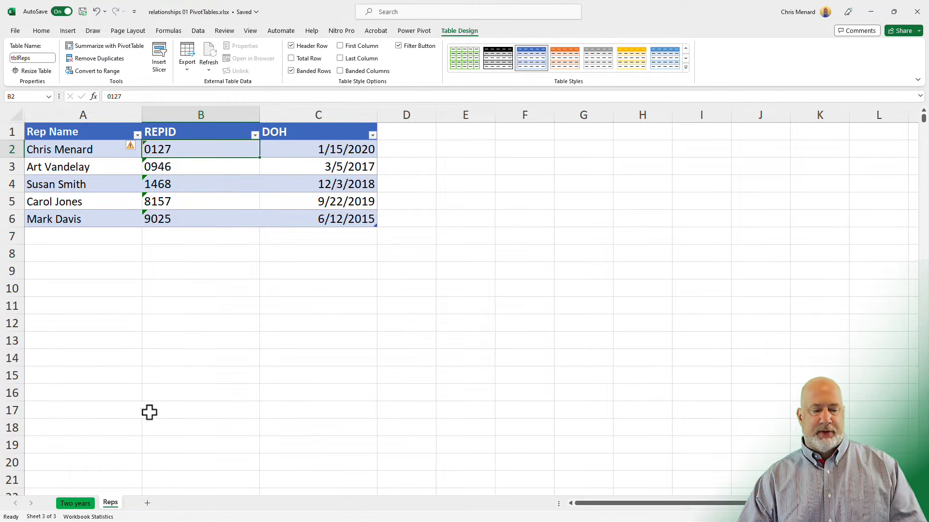
left_click(84, 504)
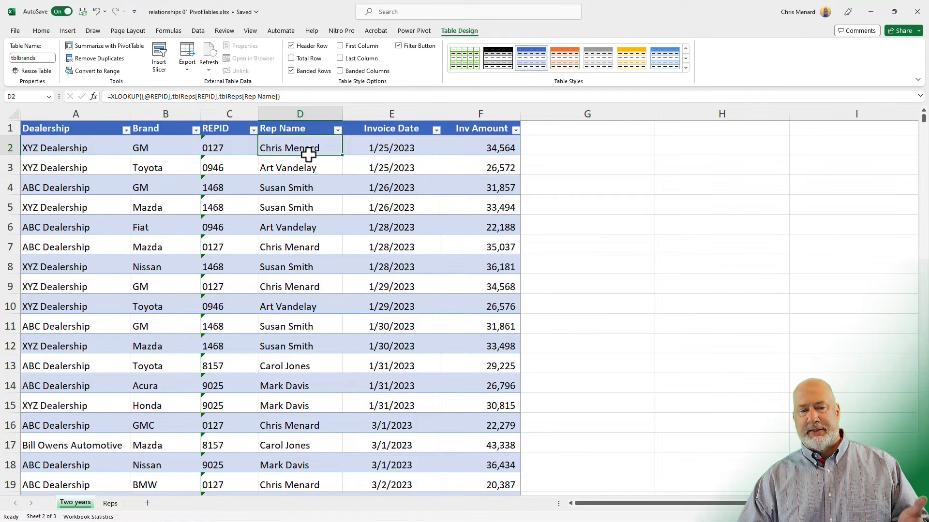
Delete the Rep Name column from the Two years table.
left_click(303, 114)
right_click(303, 114)
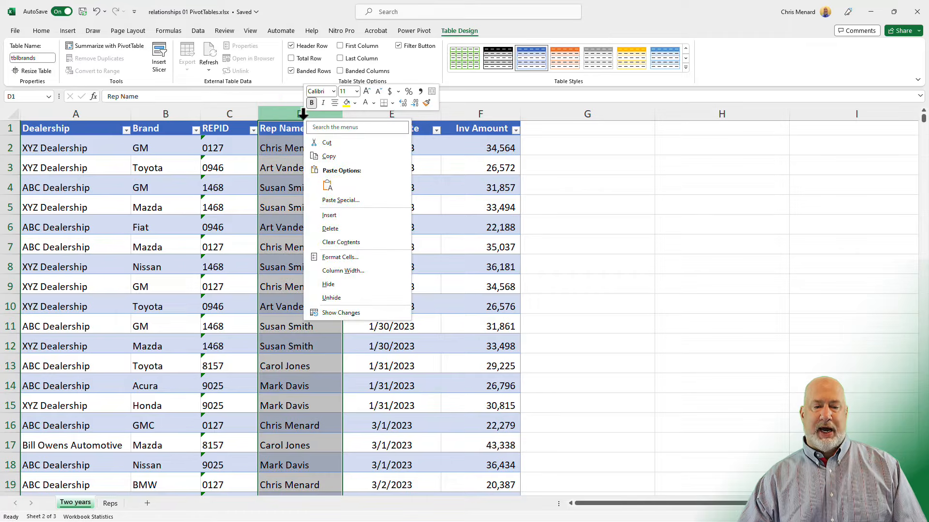
left_click(330, 229)
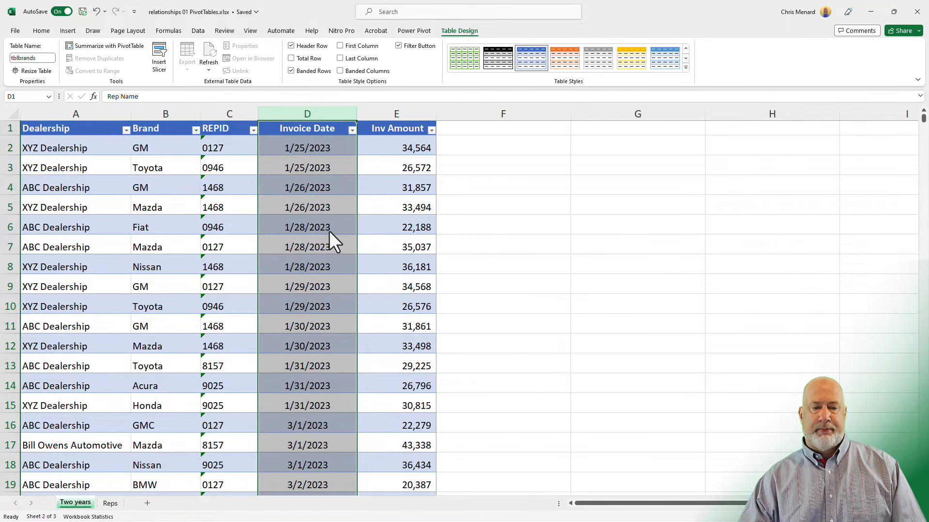
Review REPID as the column shared by the Two years table and the Reps sheet.
left_click(276, 140)
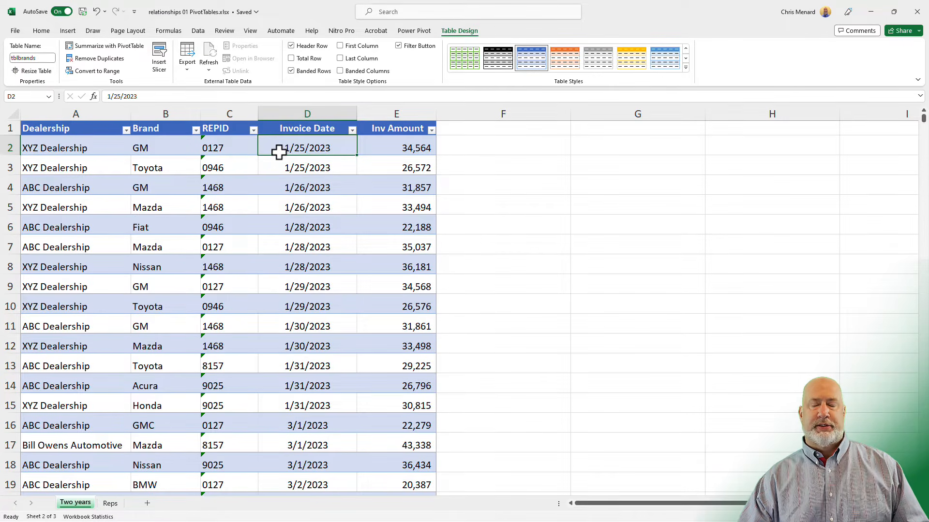
left_click(235, 147)
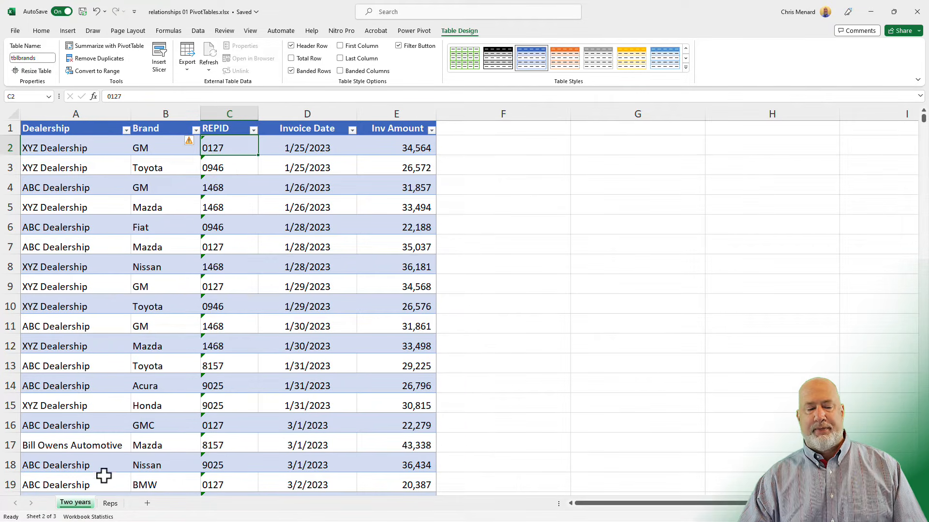
left_click(110, 504)
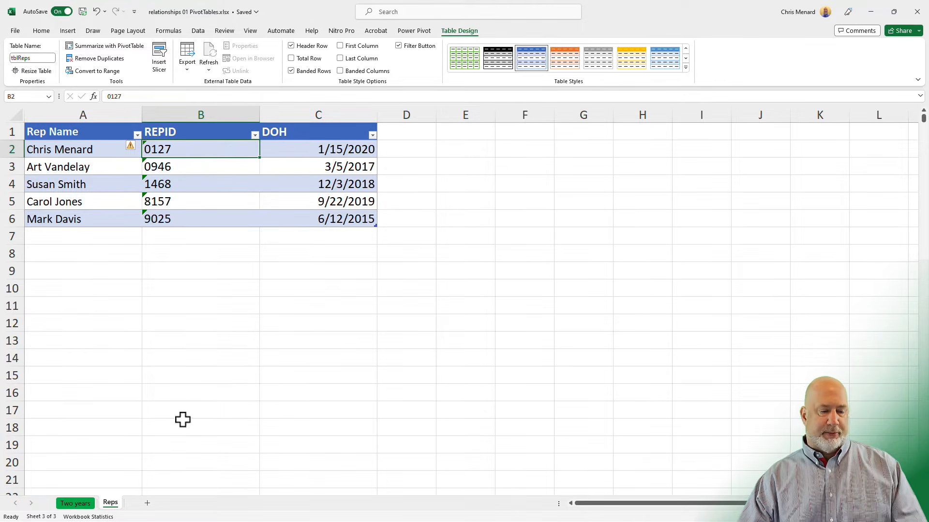
Create a PivotTable from the tblbrands table on a new worksheet.
left_click(86, 505)
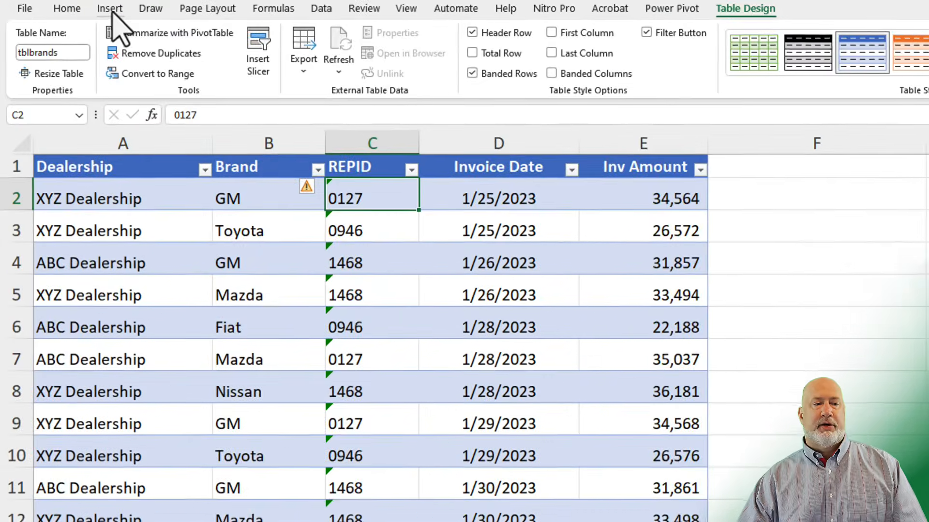
left_click(68, 31)
left_click(44, 37)
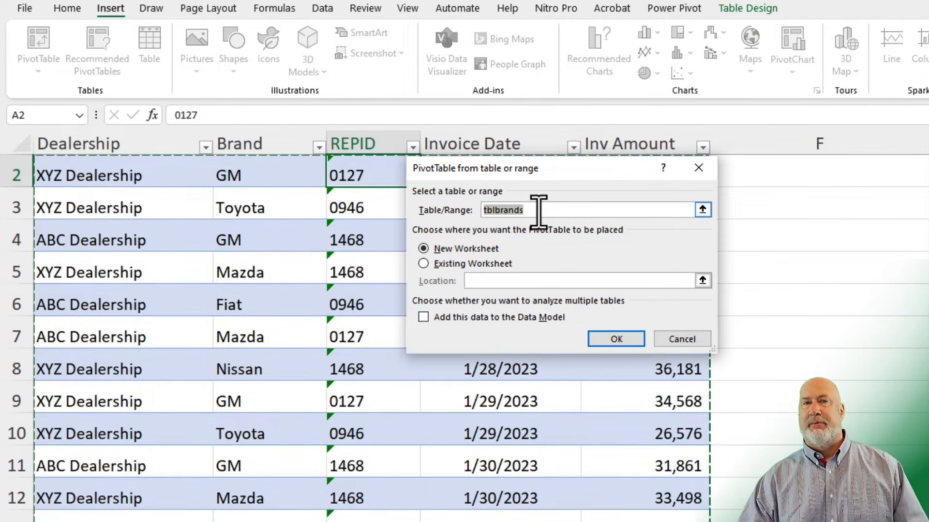
left_click(616, 338)
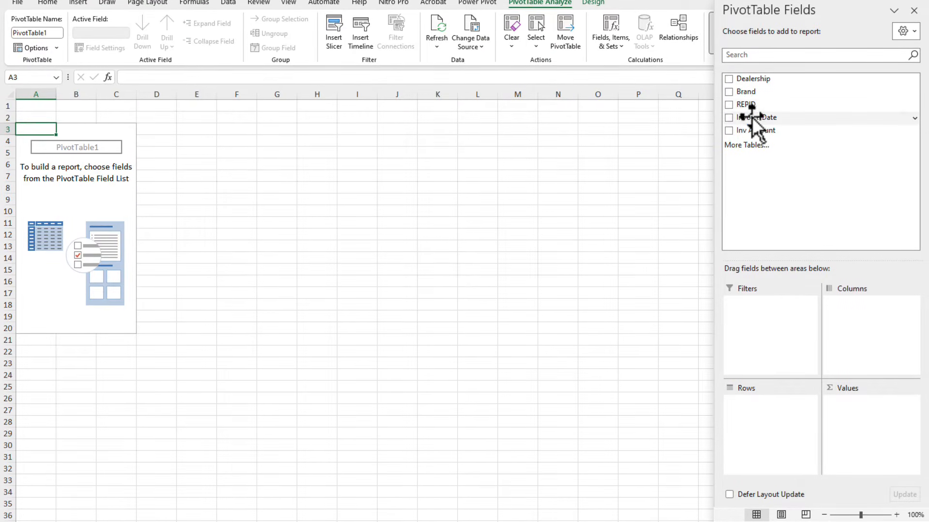
Set REPID and Brand as the PivotTable's rows, in that order, and sum Inv Amount as its values.
left_click(729, 106)
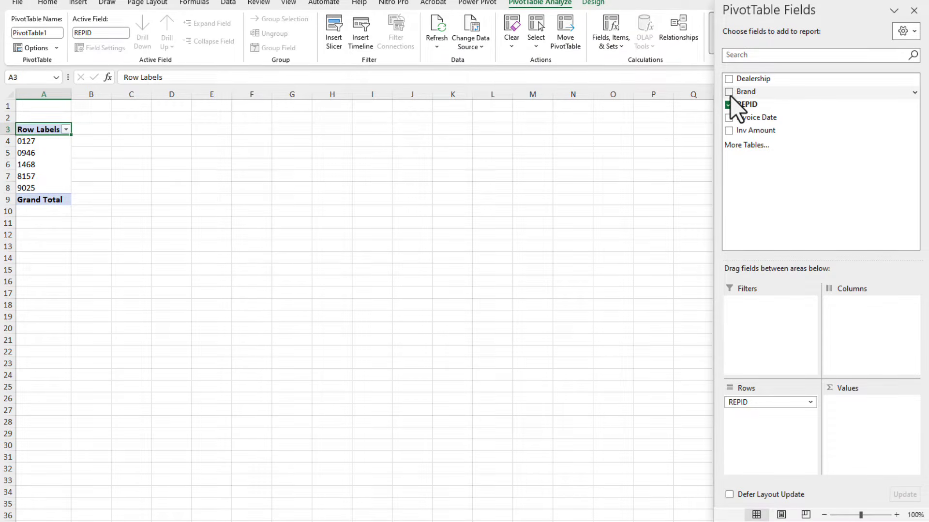
left_click(728, 92)
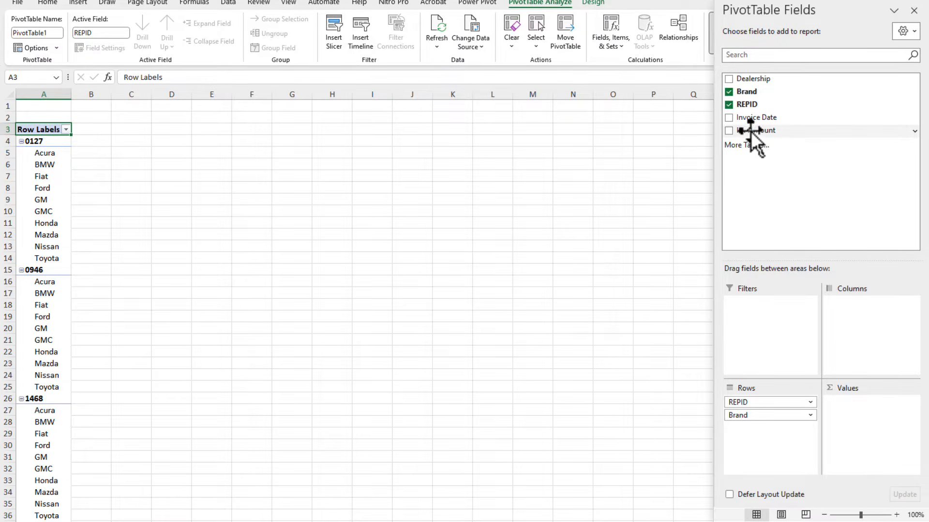
left_click_drag(749, 131, 855, 412)
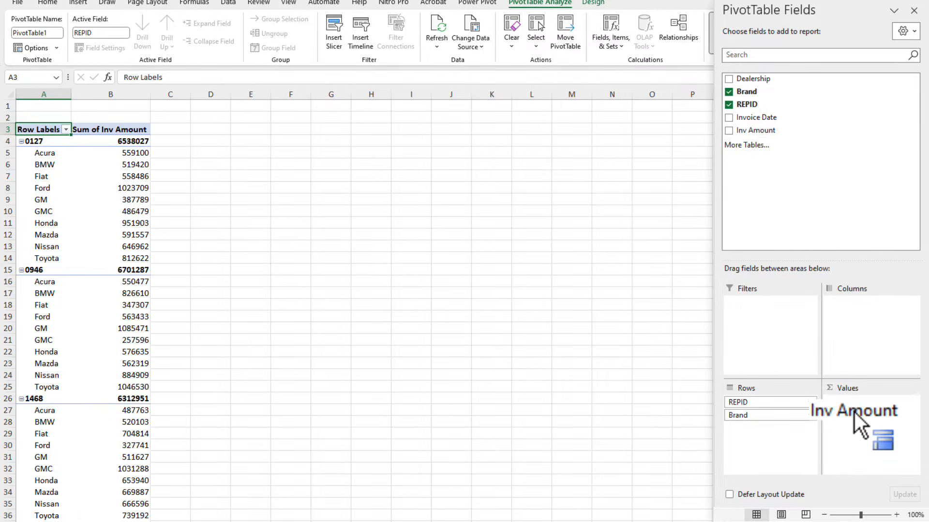
left_click(896, 516)
left_click(897, 515)
left_click(896, 516)
left_click(896, 516)
left_click(896, 515)
scroll(356, 206, "up", 1)
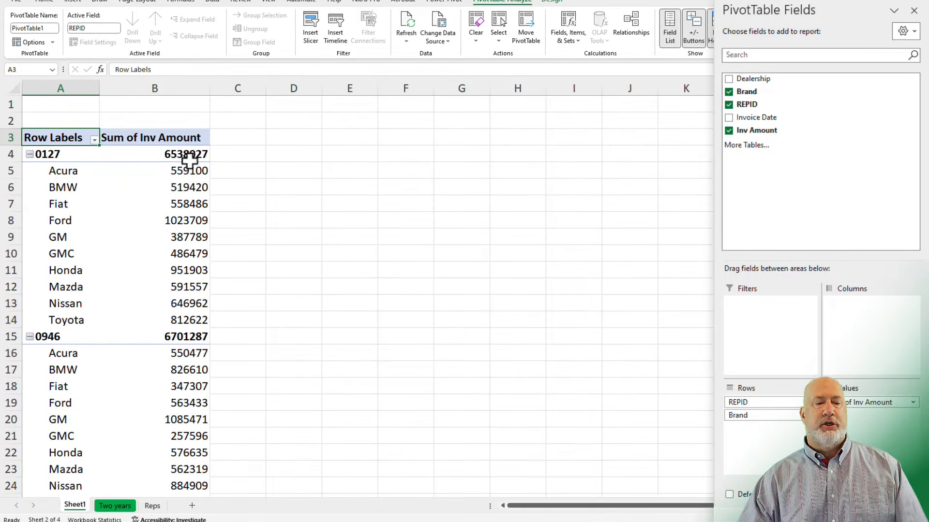
Format the PivotTable's Inv Amount values as Number with 0 decimal places and a thousands separator.
left_click(185, 156)
right_click(183, 154)
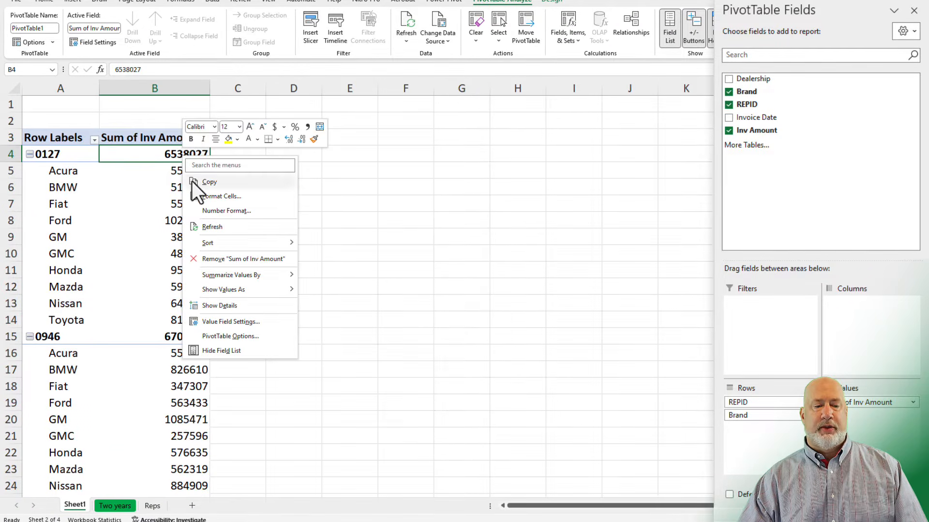
left_click(216, 211)
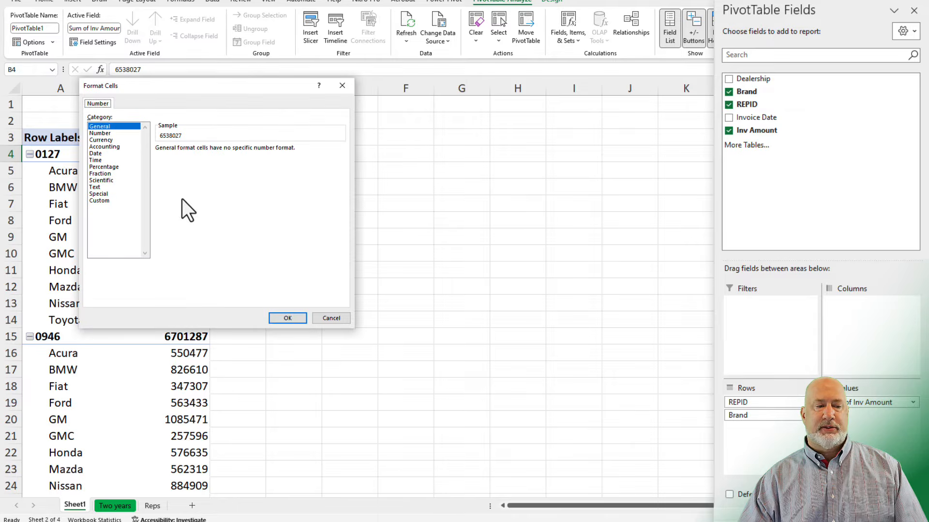
left_click(99, 133)
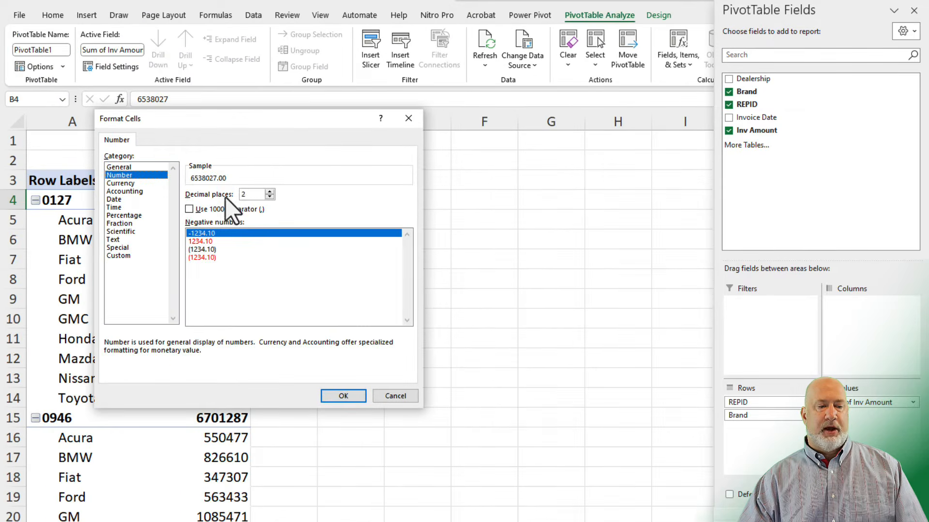
left_click(269, 197)
left_click(270, 197)
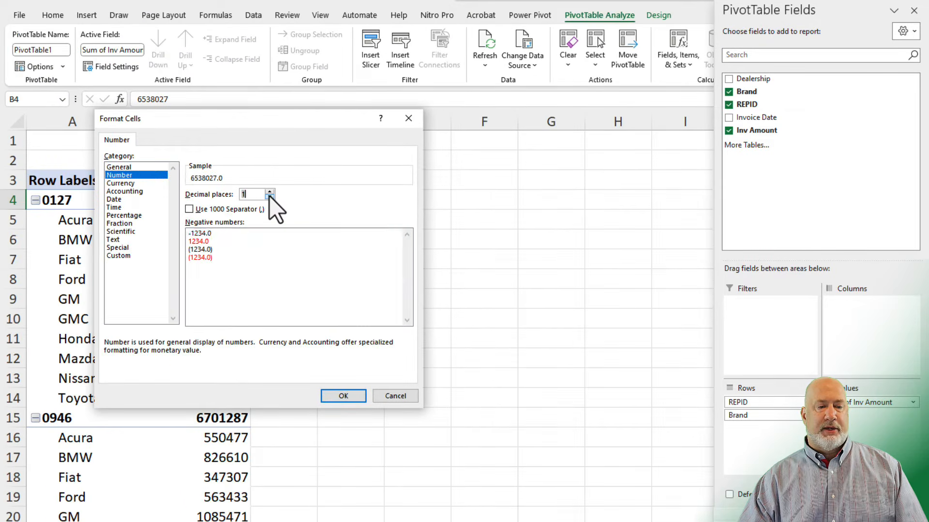
left_click(247, 210)
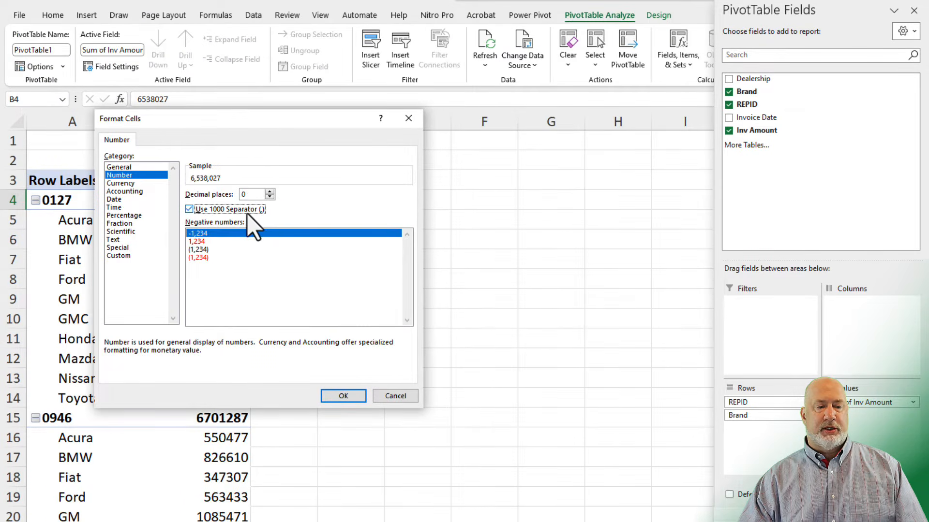
left_click(343, 397)
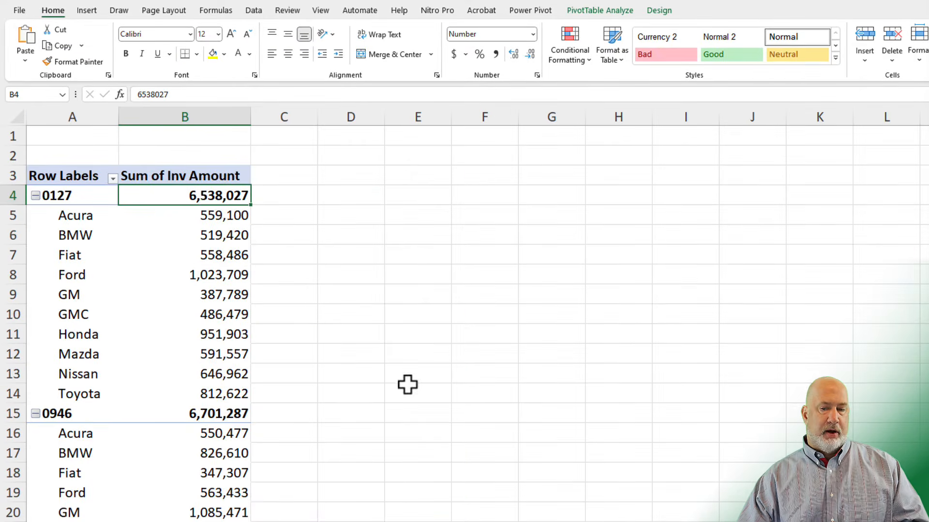
Start a new table relationship with tblbrands as the table and tblReps as the related table.
left_click(780, 60)
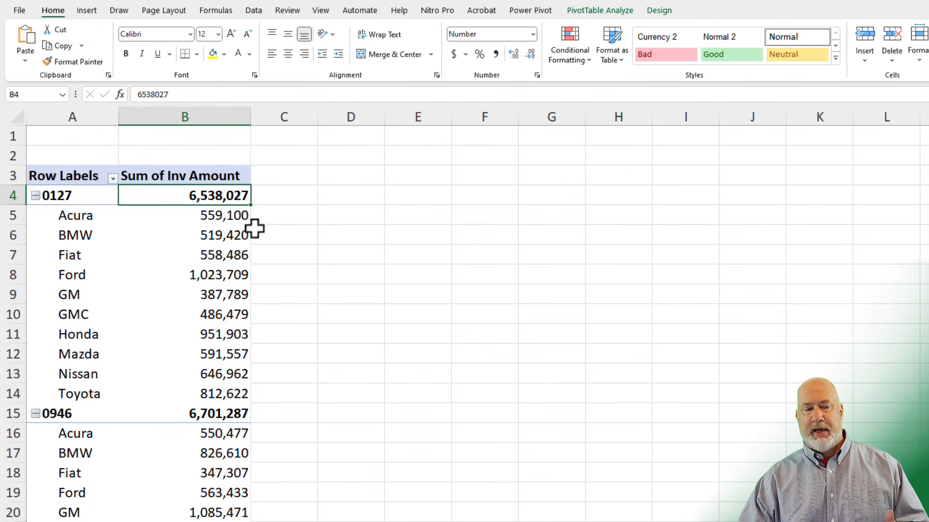
left_click(619, 11)
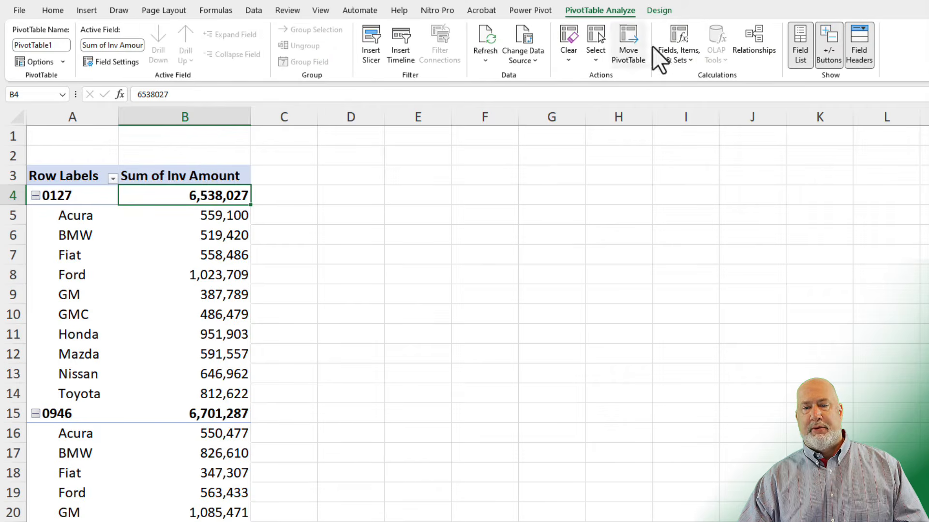
left_click(761, 54)
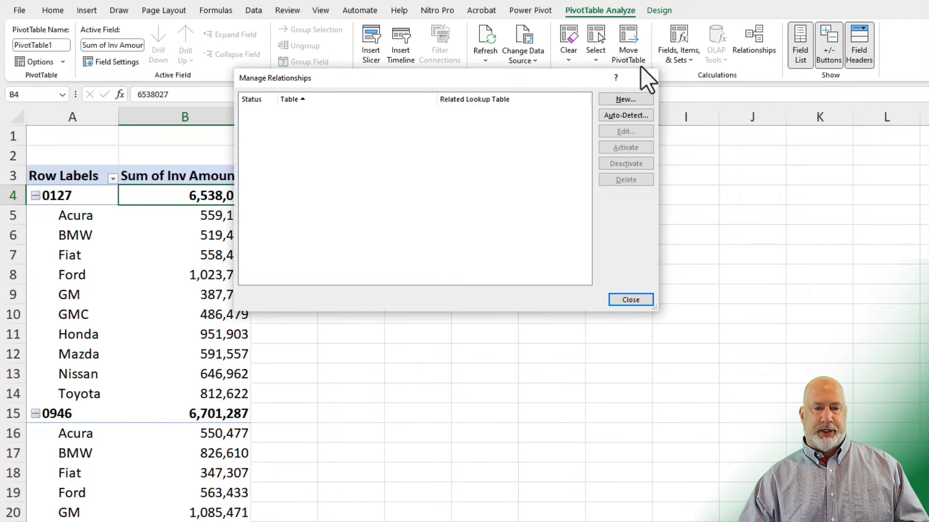
left_click(622, 99)
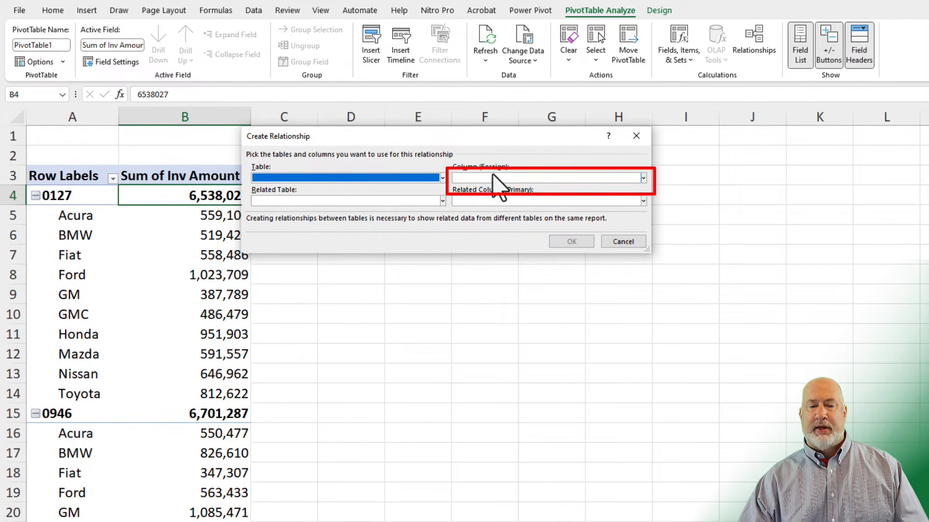
left_click(440, 179)
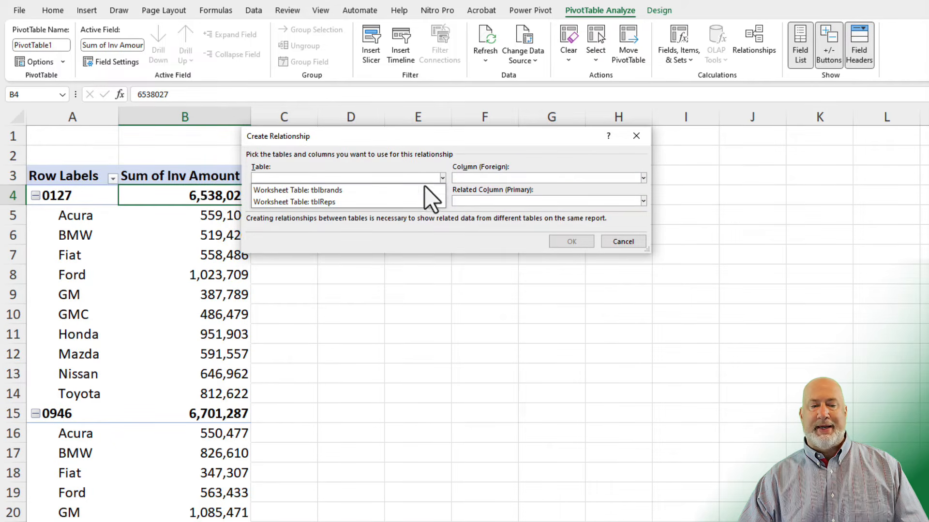
left_click(364, 190)
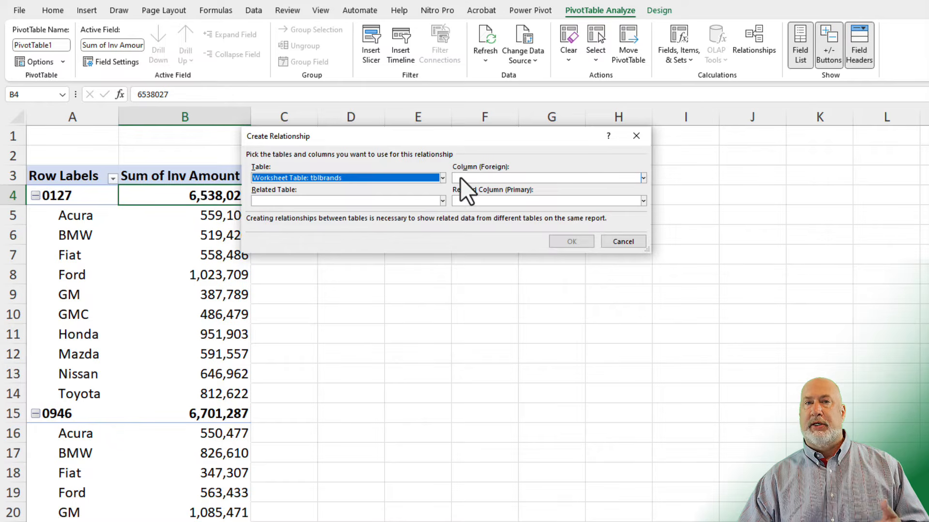
left_click(440, 203)
left_click(345, 226)
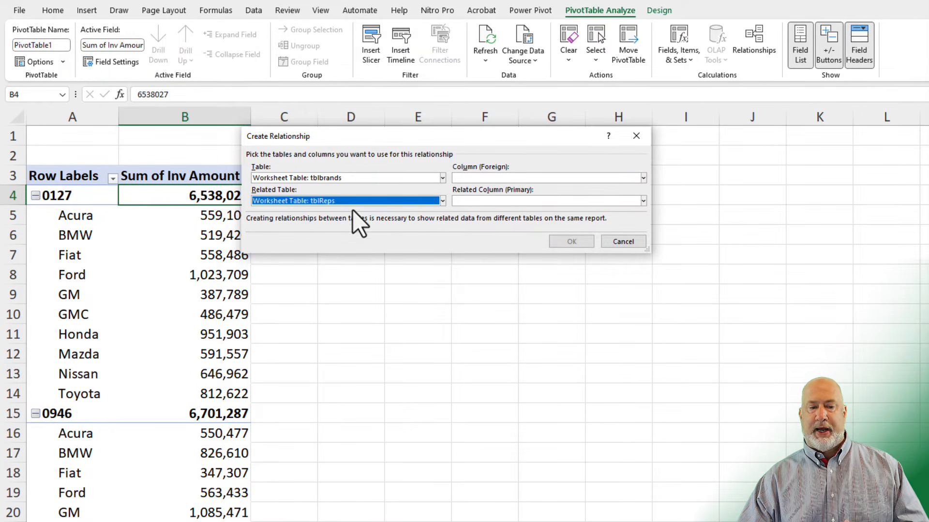
Create the relationship using REPID as both the foreign column and the related primary column.
left_click(642, 178)
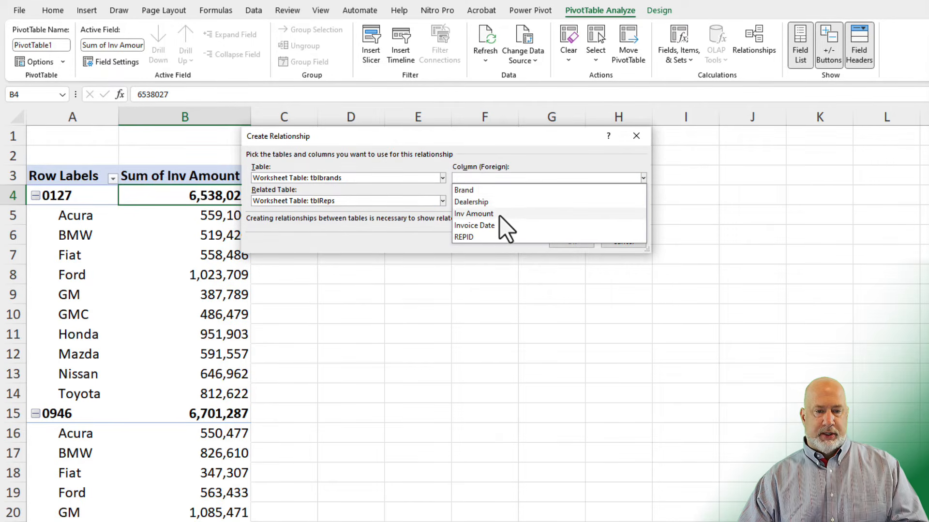
left_click(481, 239)
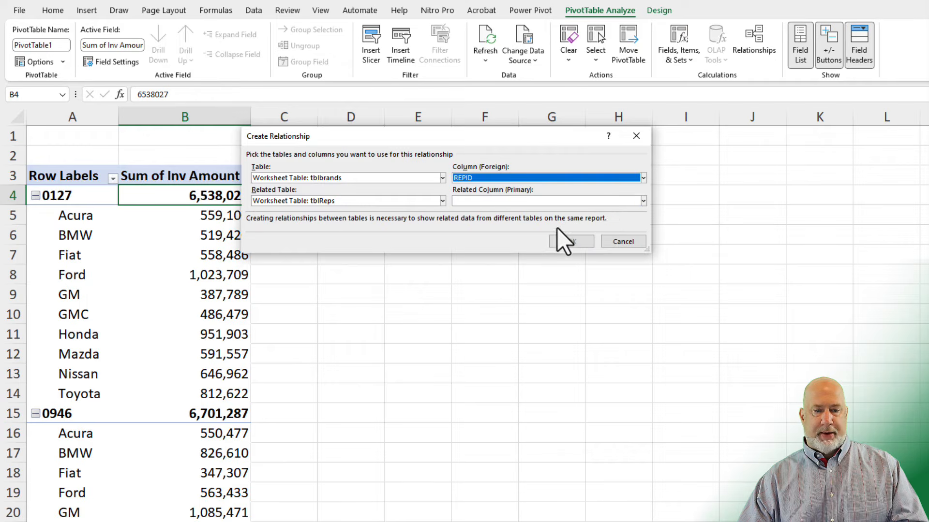
left_click(643, 200)
left_click(469, 240)
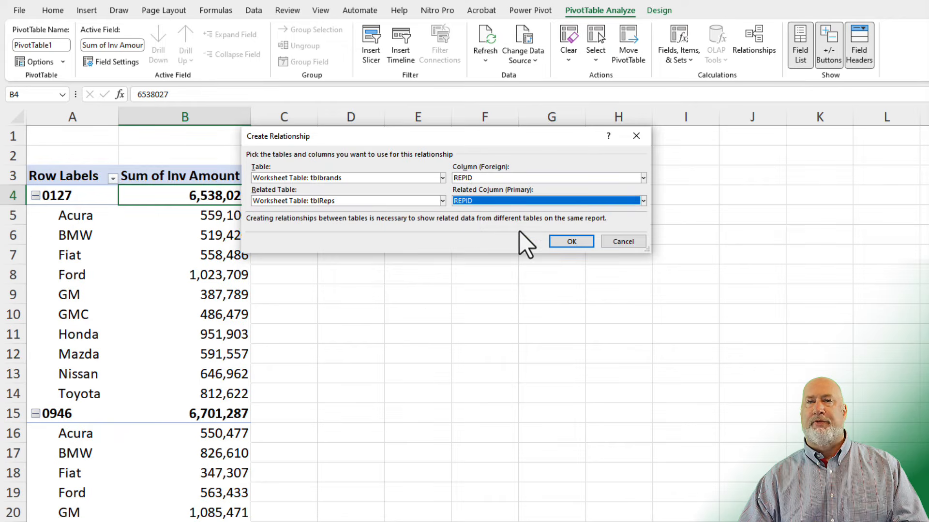
left_click(568, 241)
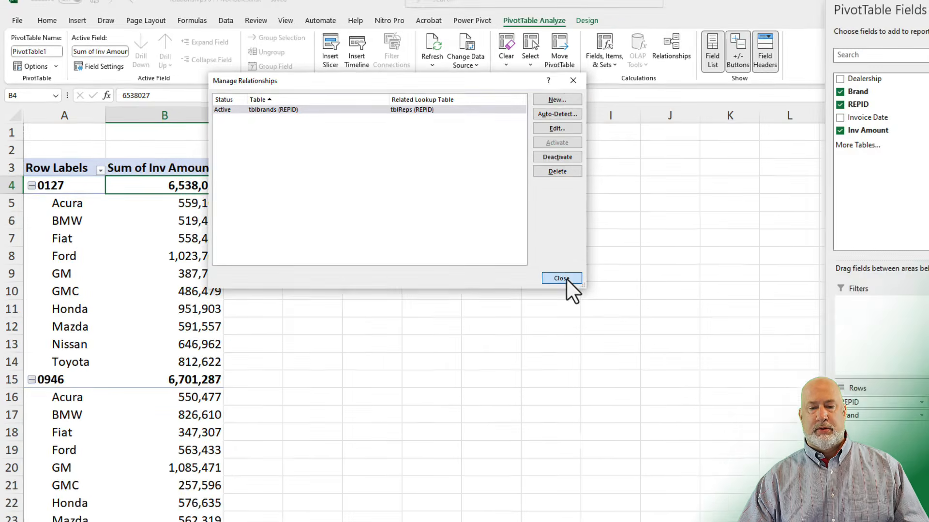
left_click(631, 300)
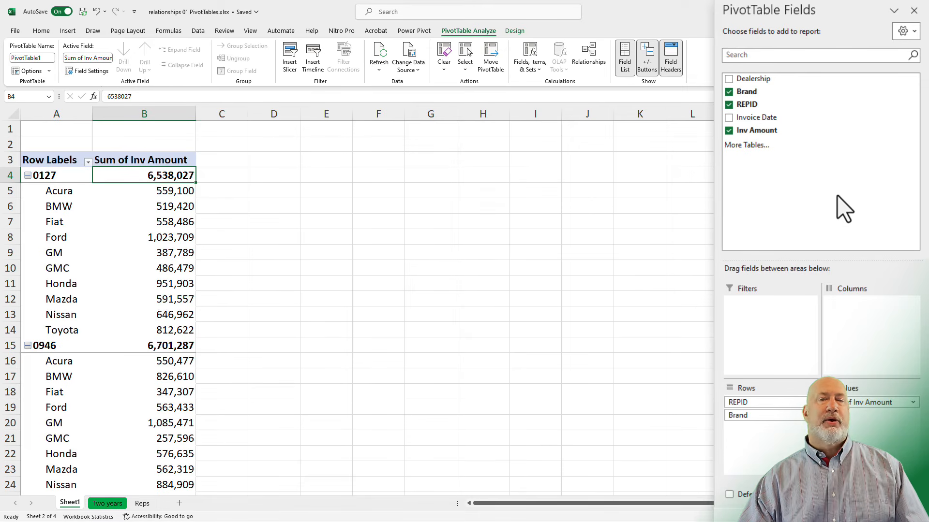
Add more tables to the field choices by creating a new PivotTable based on the Data Model.
left_click(735, 146)
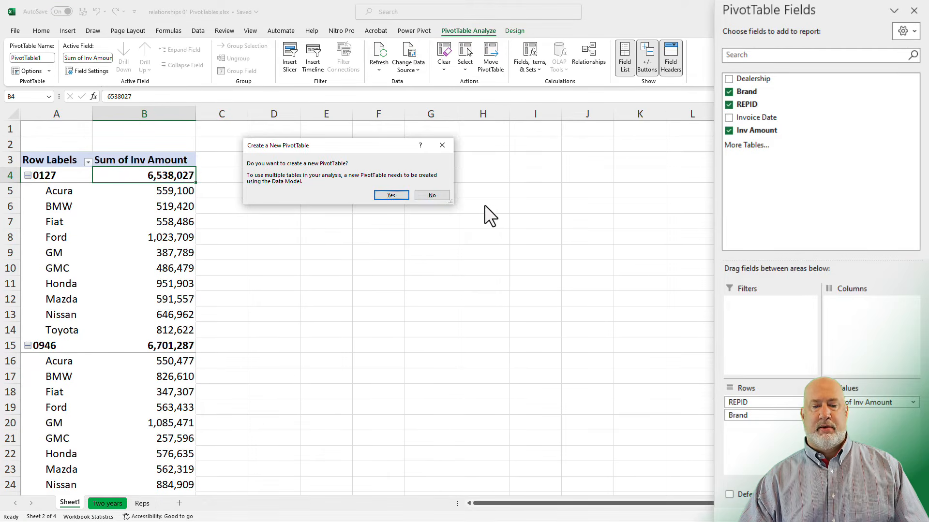
left_click(391, 195)
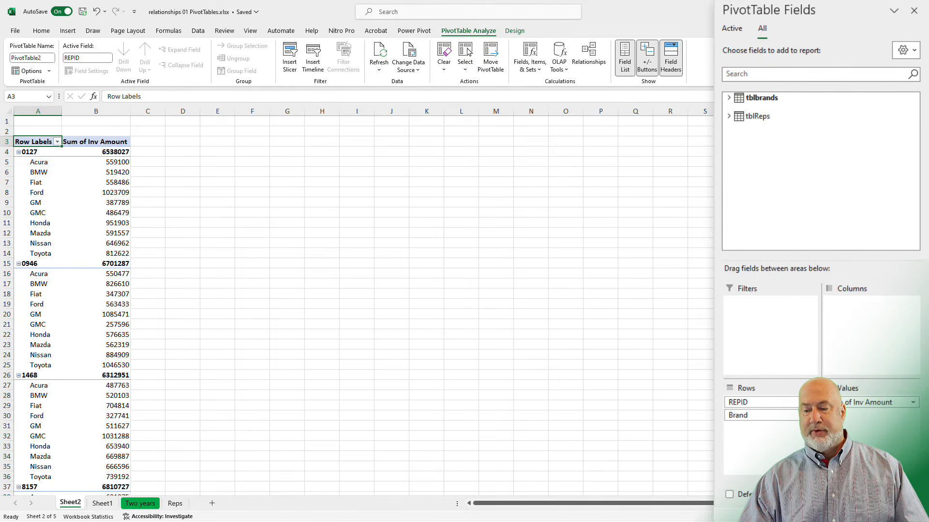
left_click(895, 517)
left_click(896, 517)
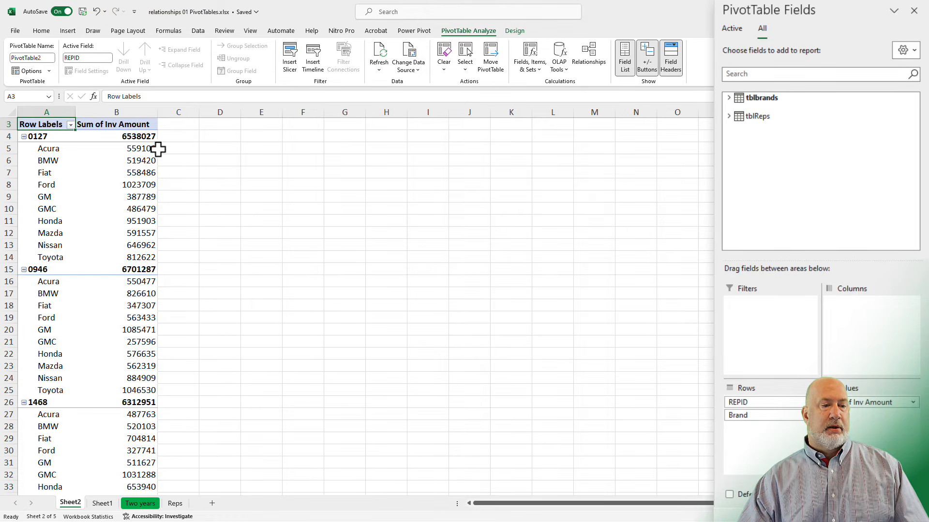
Replace REPID in the new PivotTable's rows with Rep Name from tblReps, placed above Brand.
left_click(730, 98)
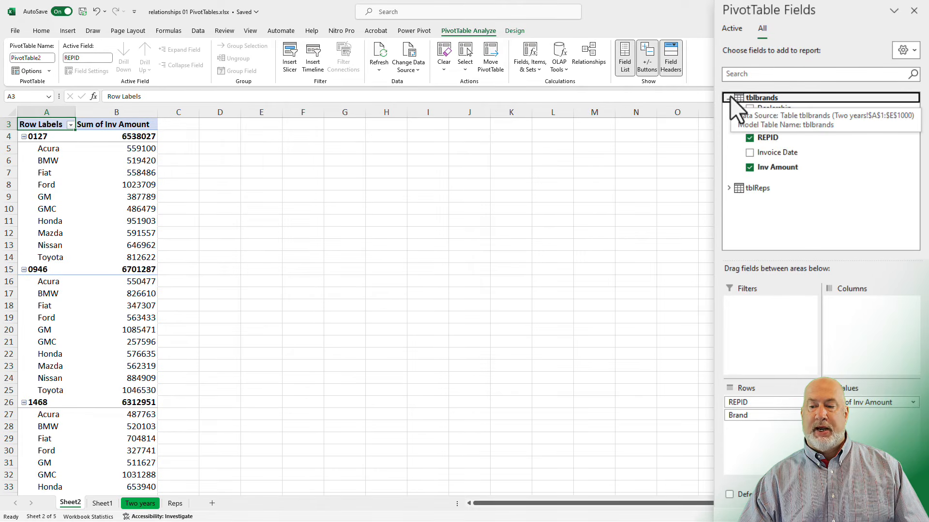
left_click(729, 188)
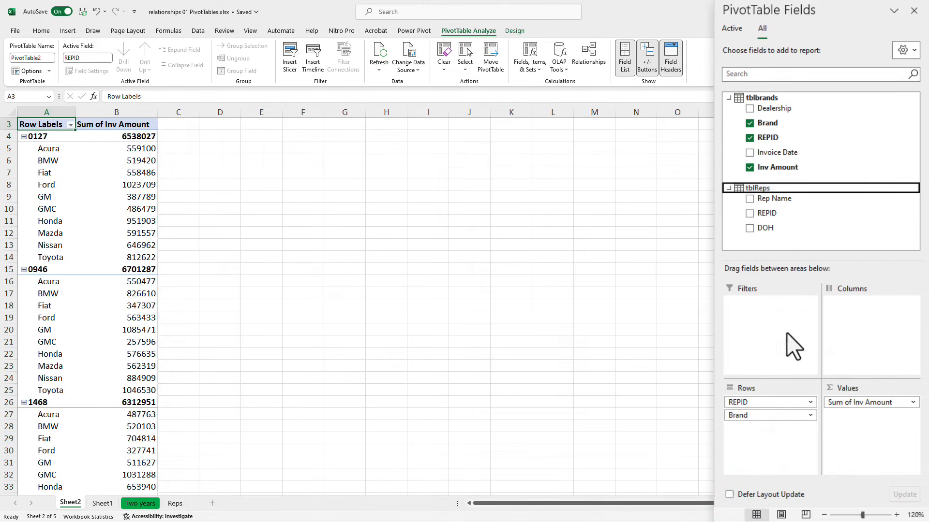
left_click_drag(752, 403, 842, 140)
left_click_drag(790, 201, 761, 403)
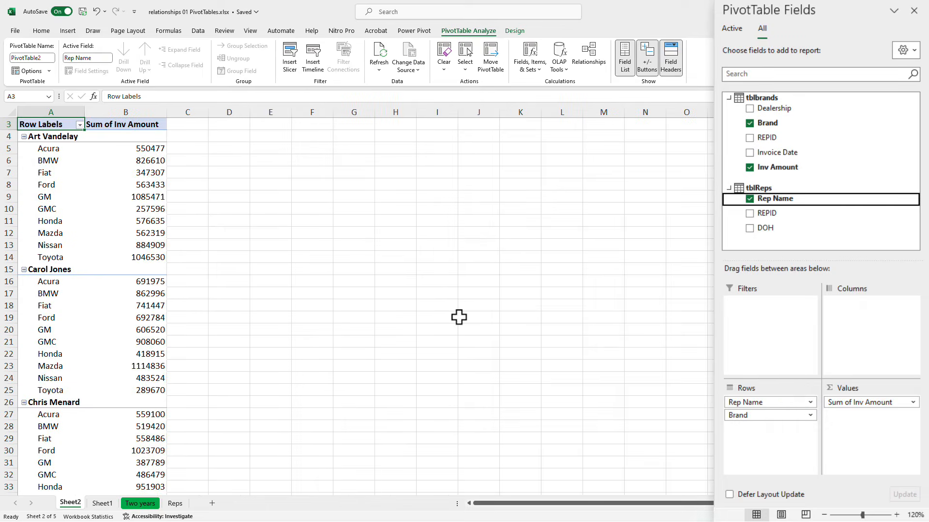
Show all of the new PivotTable's subtotals at the bottom of each rep's group.
left_click(143, 151)
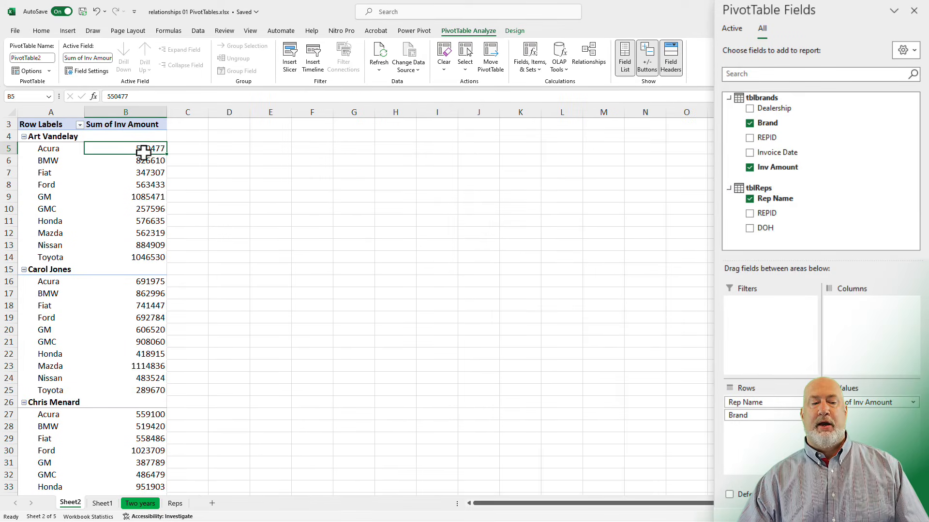
mouse_move(147, 150)
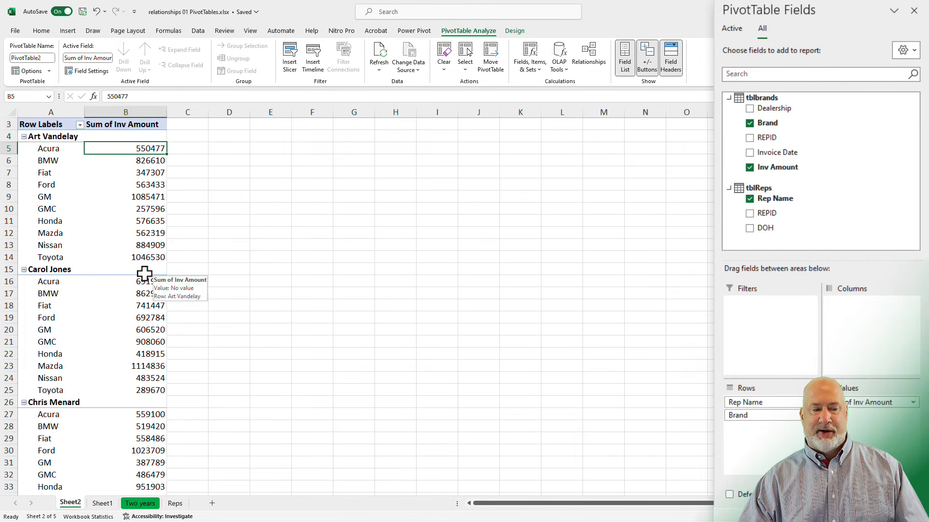
left_click(515, 30)
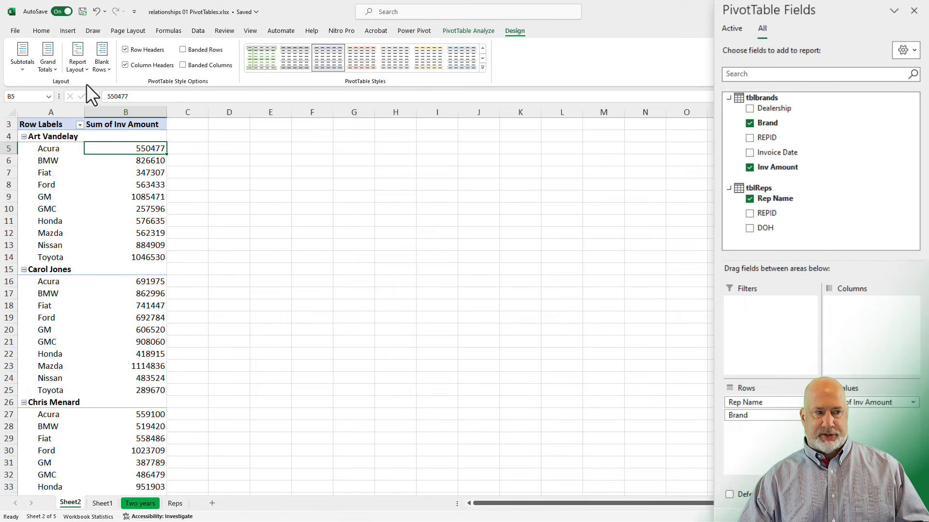
left_click(28, 65)
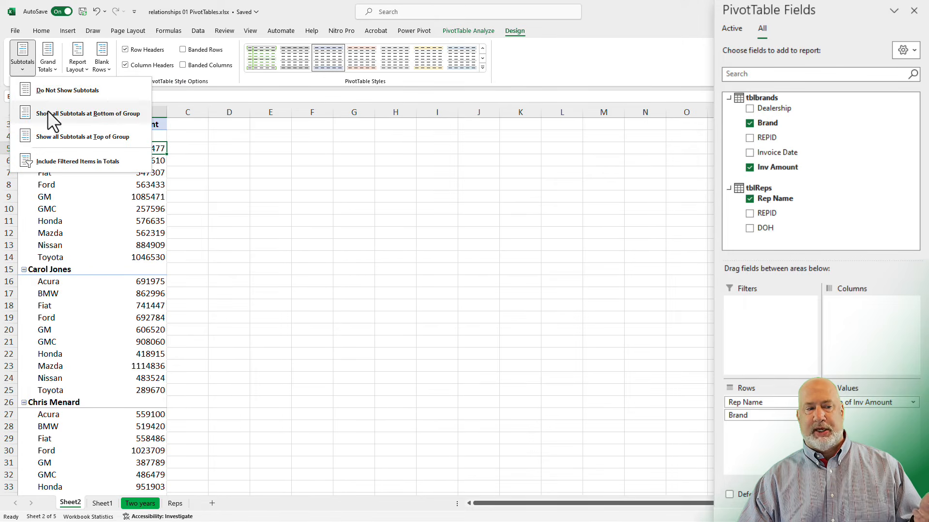
left_click(60, 116)
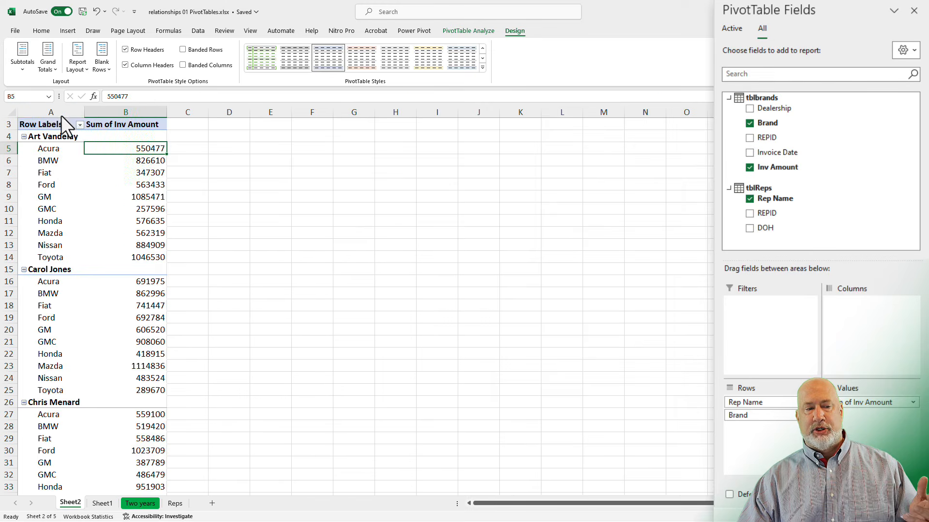
Show all of the PivotTable's subtotals at the top of each rep's group.
left_click(30, 67)
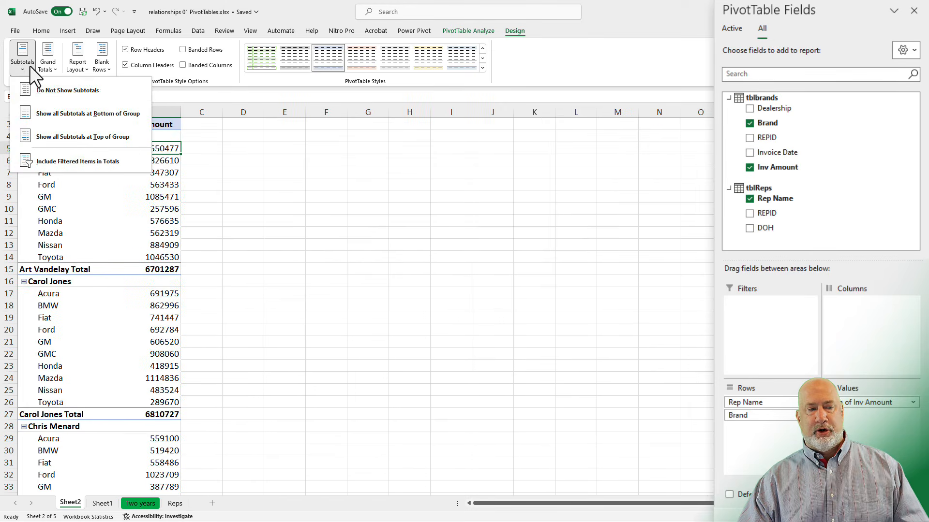
left_click(56, 136)
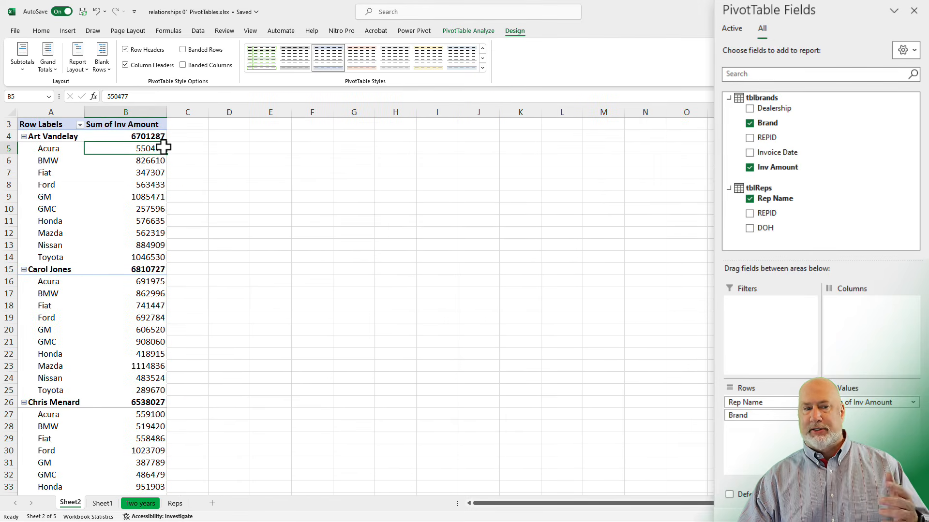
right_click(151, 137)
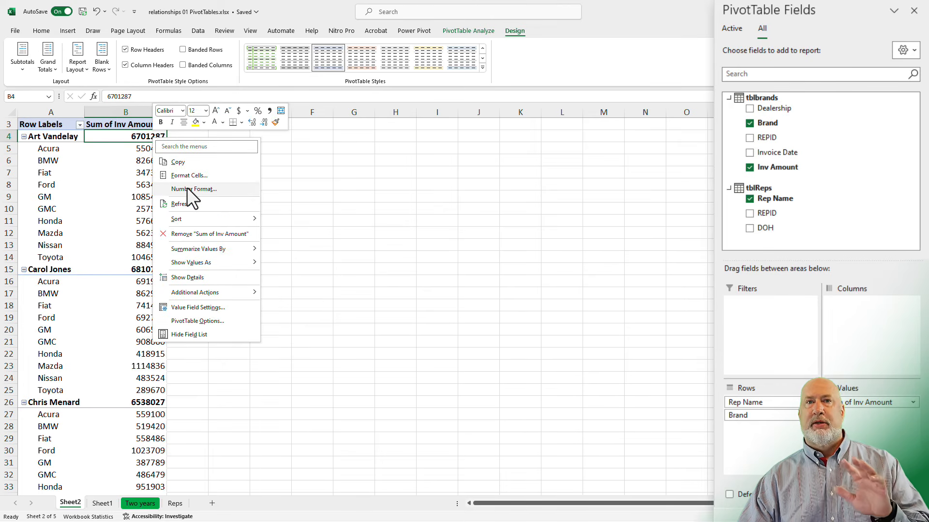
left_click(139, 136)
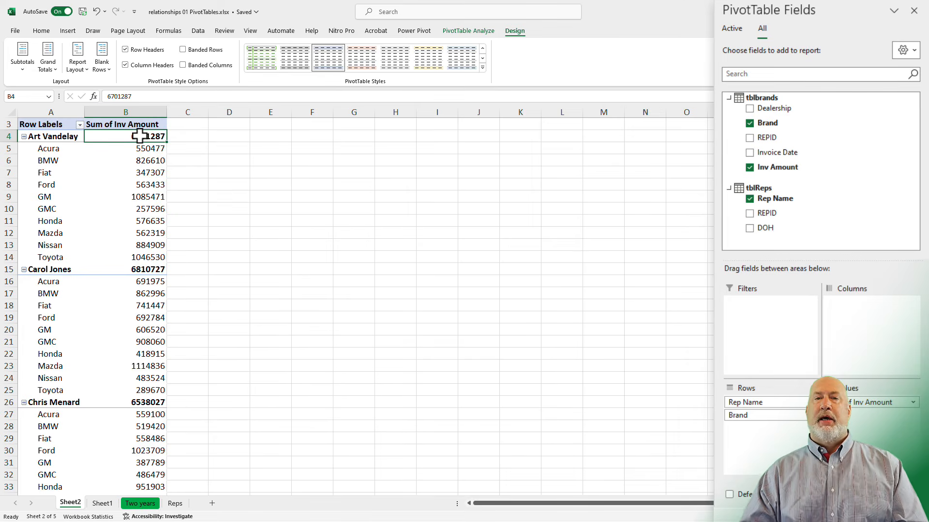